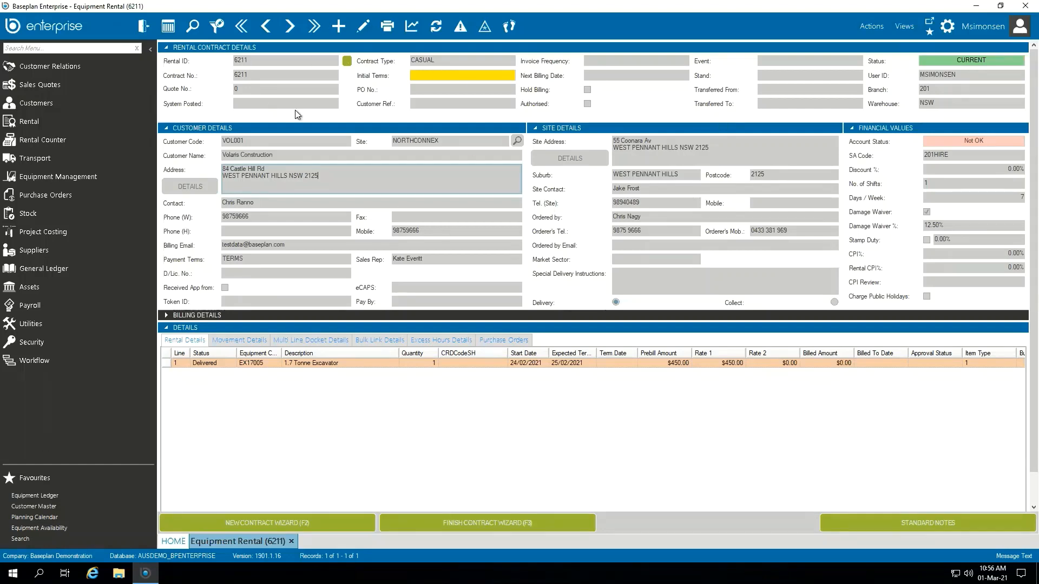
Select the 1.7 Tonne Excavator rental line, open Item Swaps, and choose line number 1 to swap
double_click(974, 61)
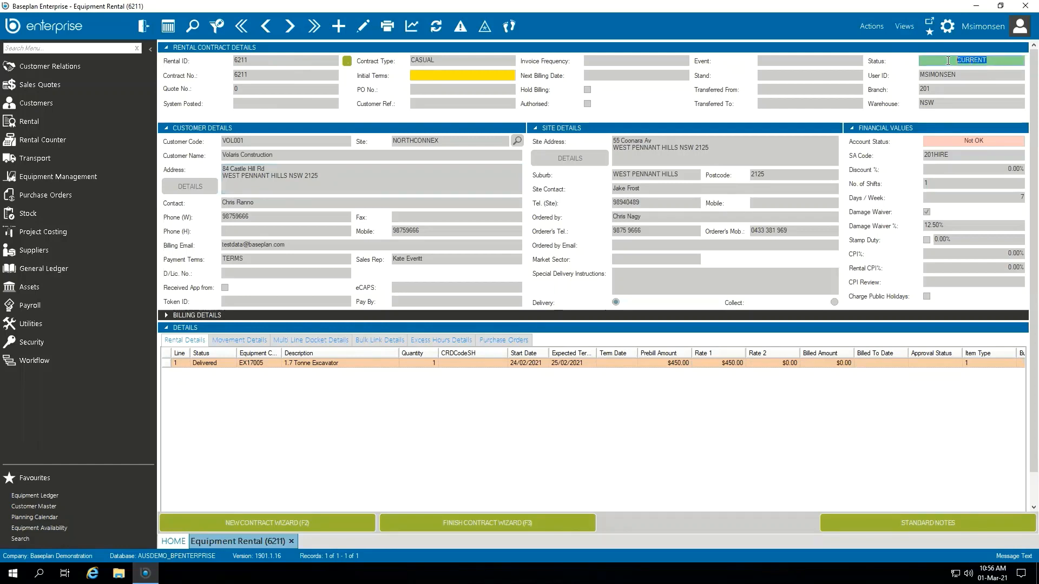
left_click(223, 366)
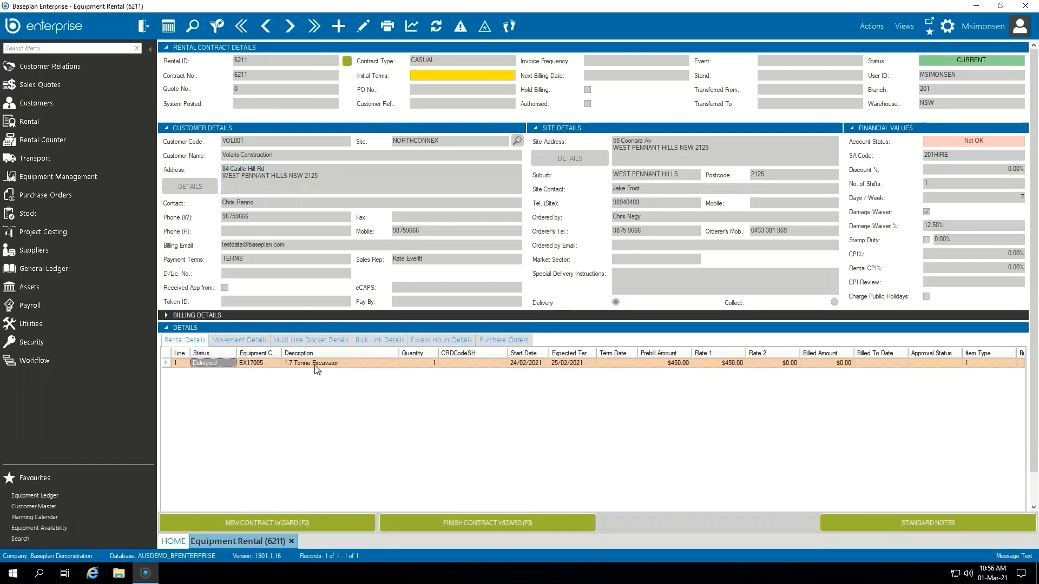
left_click(359, 365)
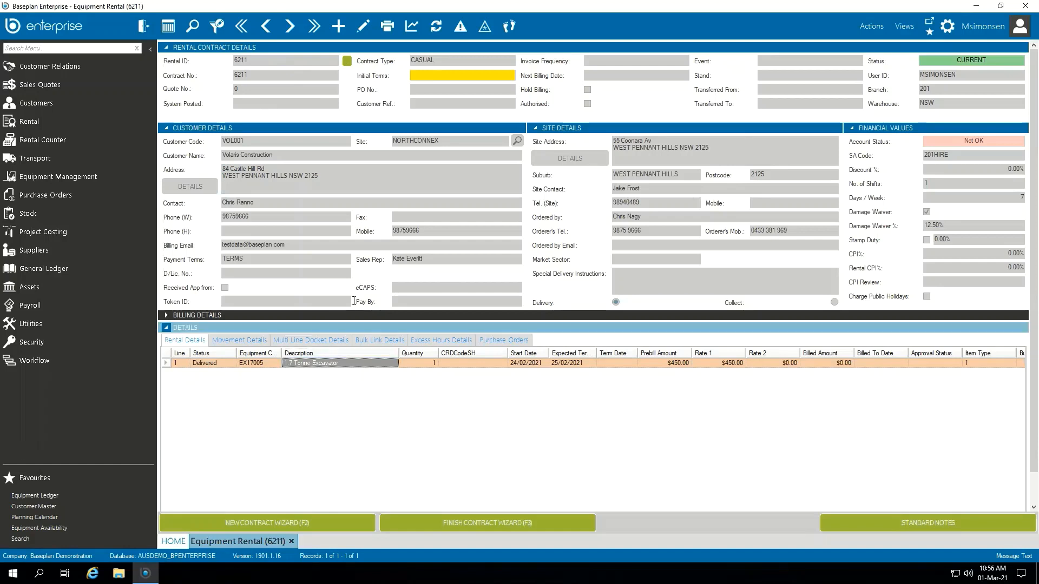
left_click(876, 32)
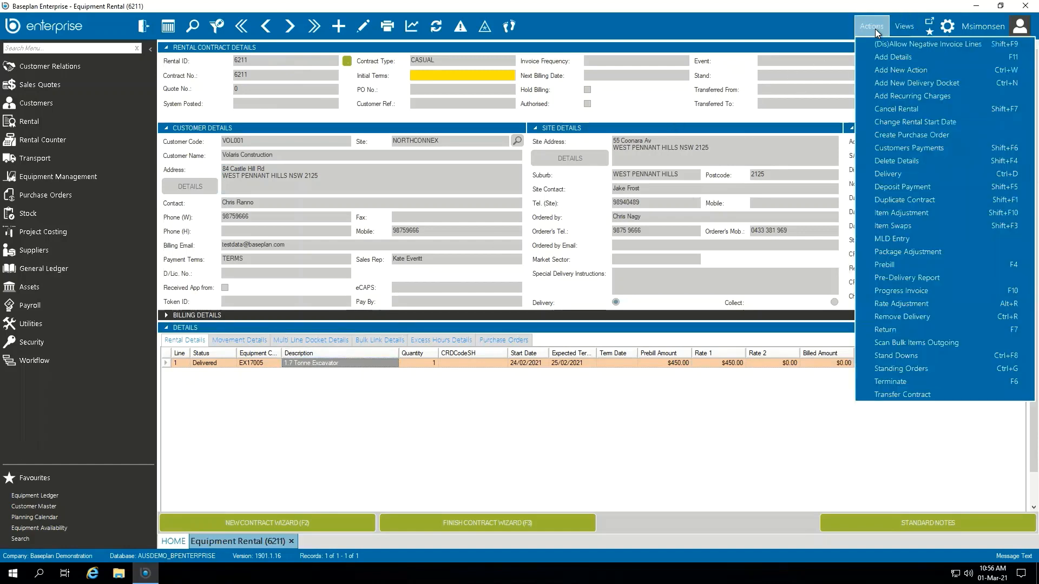
left_click(918, 226)
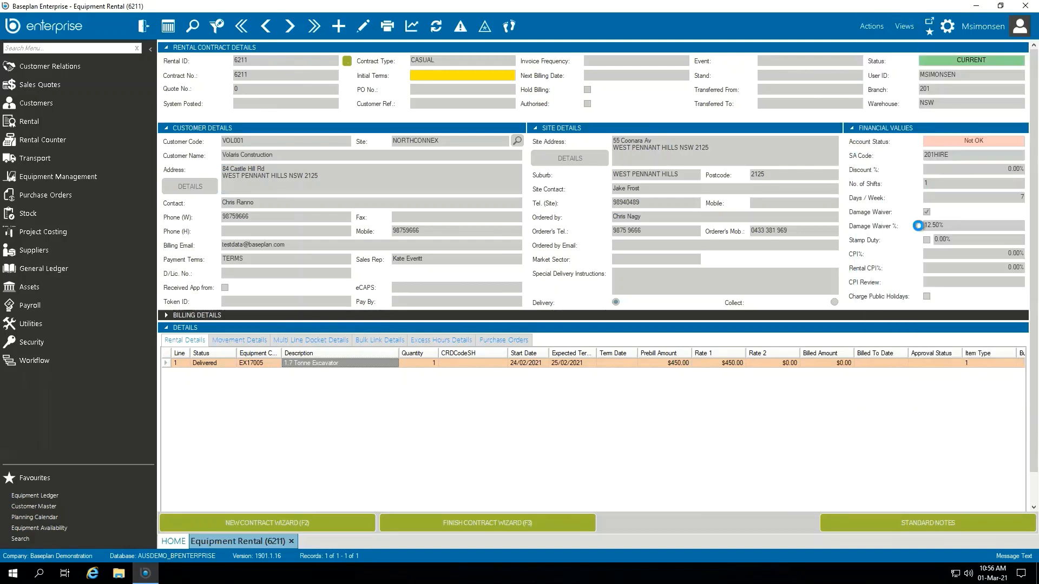
left_click(423, 217)
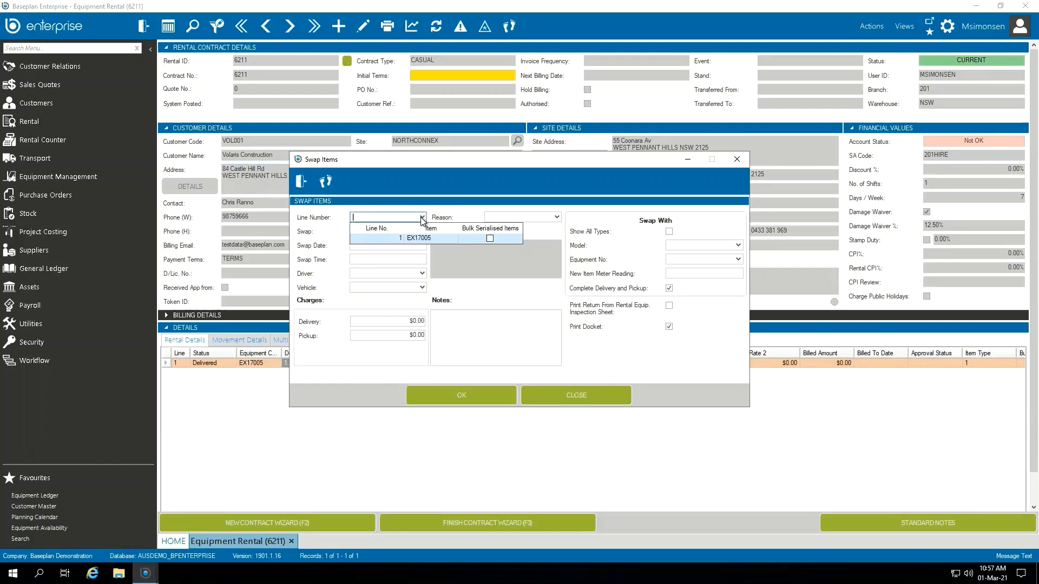
left_click(433, 241)
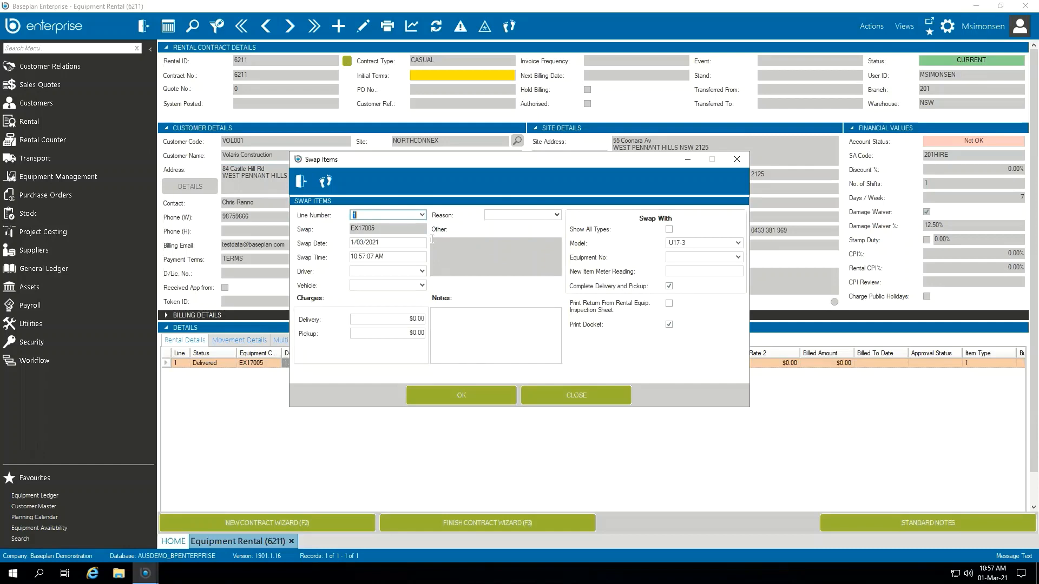
Set the swap driver to BASEPLAN and the reason to Faulty
left_click(400, 272)
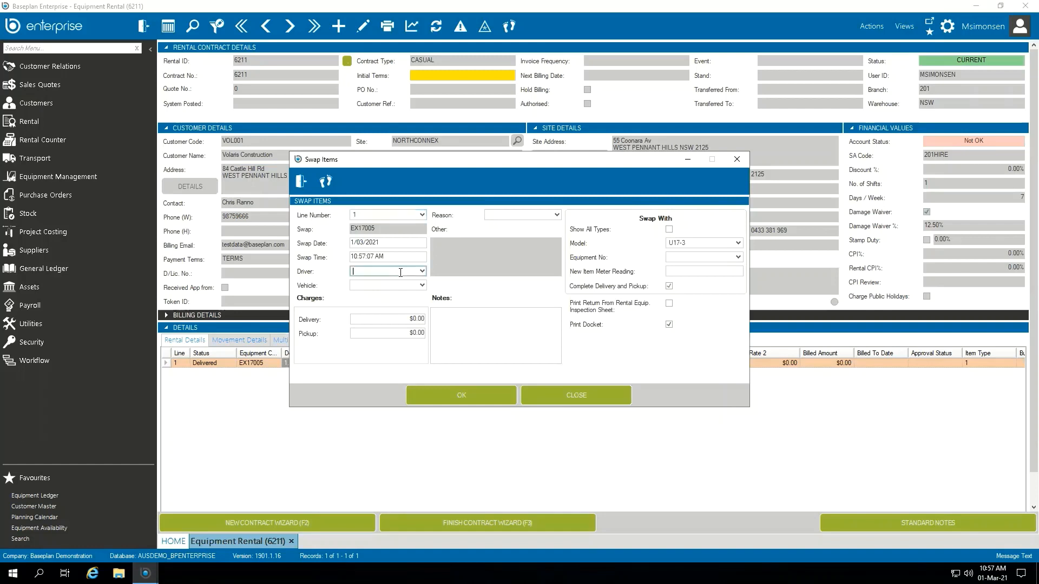
type("BASEPLAN")
key("Tab")
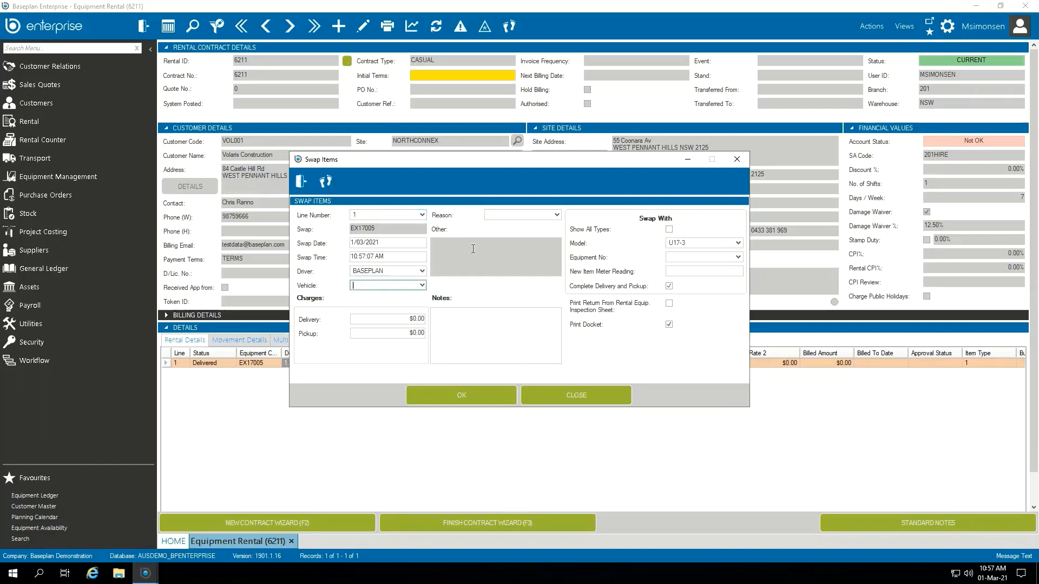
left_click(557, 215)
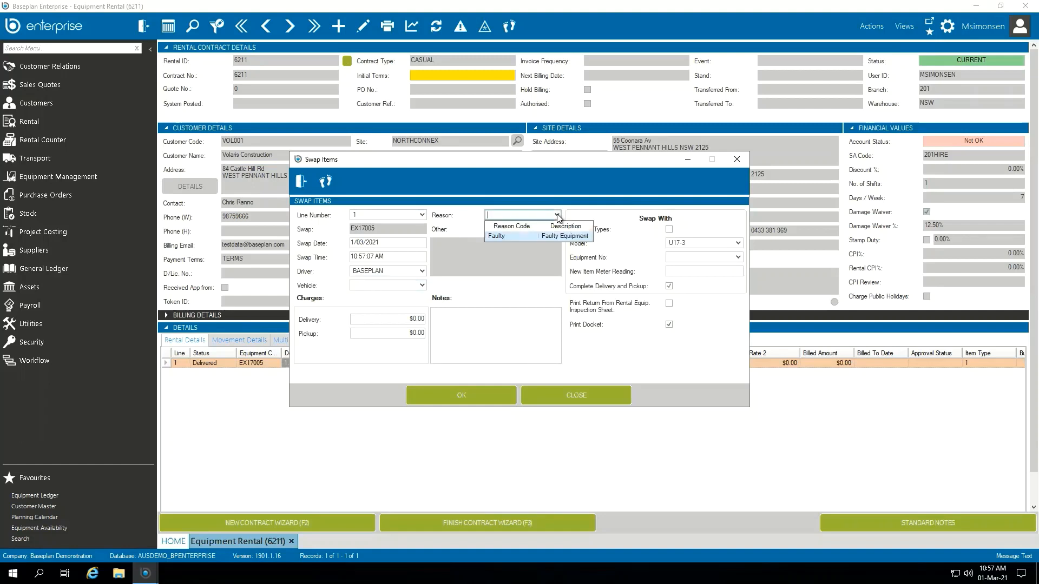
left_click(522, 236)
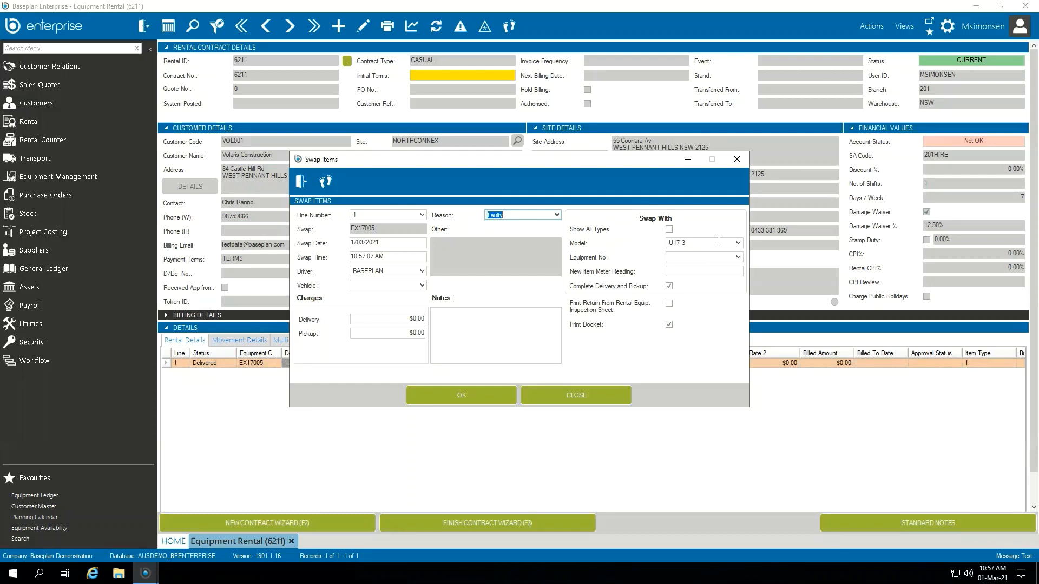
Swap with equipment EX17009 and clear the Complete Delivery and Pickup option
left_click(738, 259)
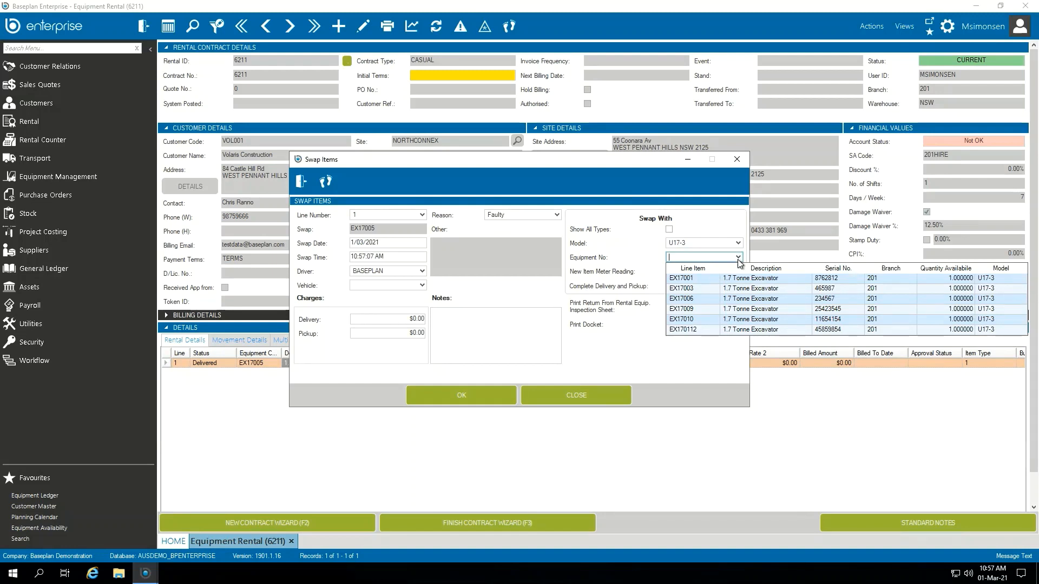
left_click(696, 309)
left_click(704, 272)
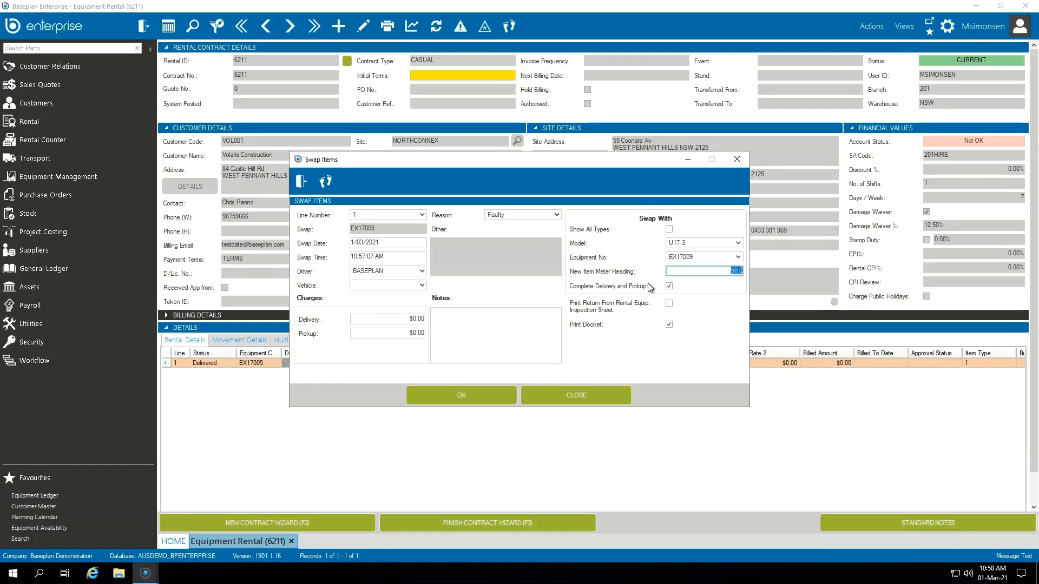
left_click(670, 286)
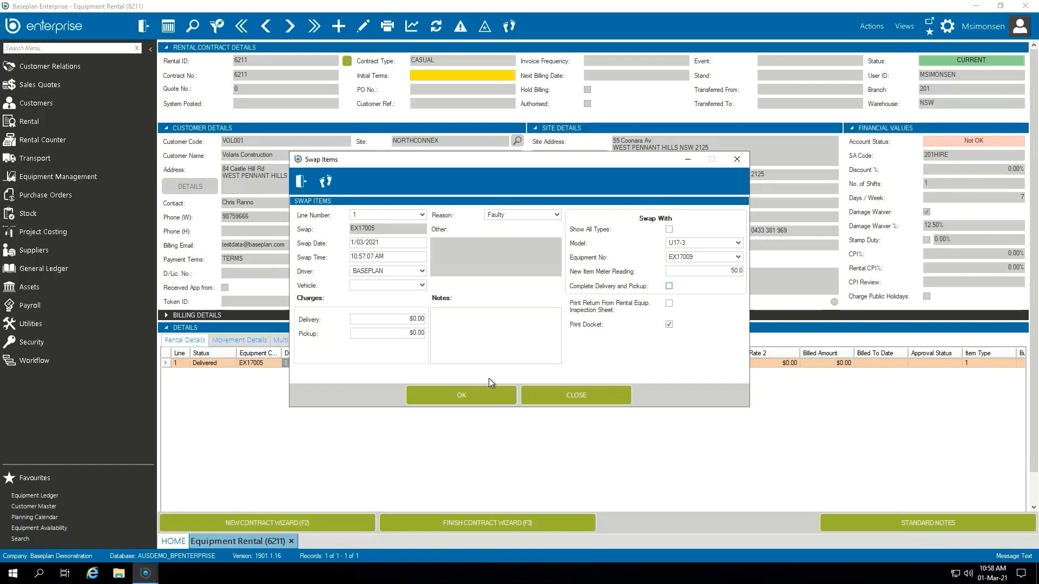
Confirm and run the equipment swap
left_click(482, 391)
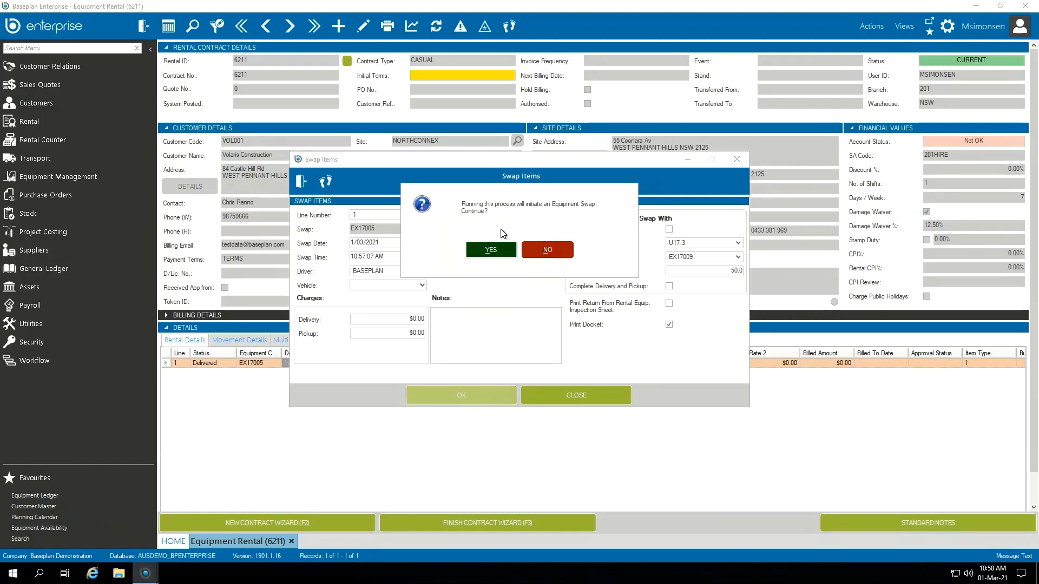
left_click(500, 254)
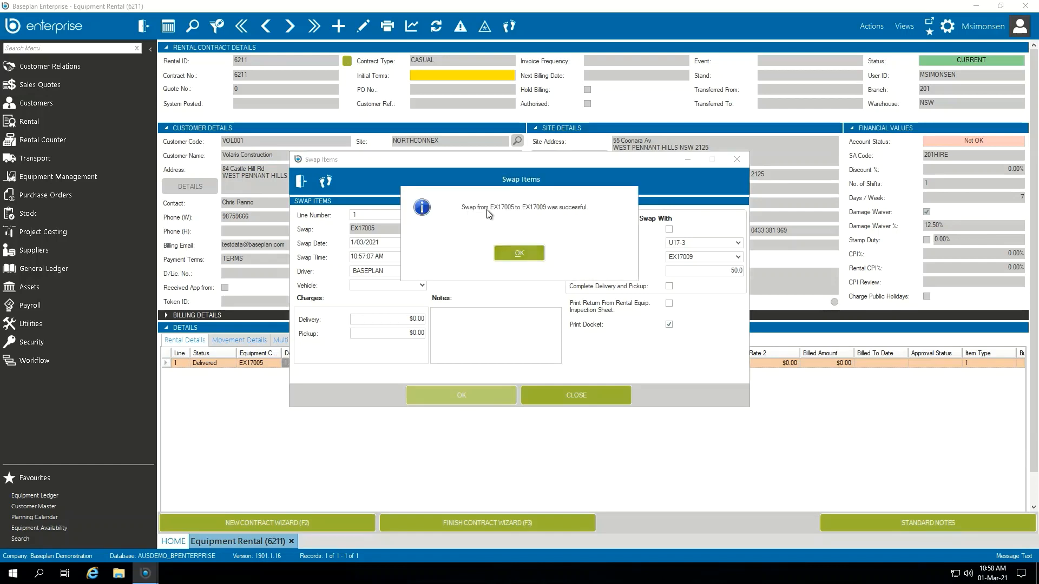
left_click(530, 255)
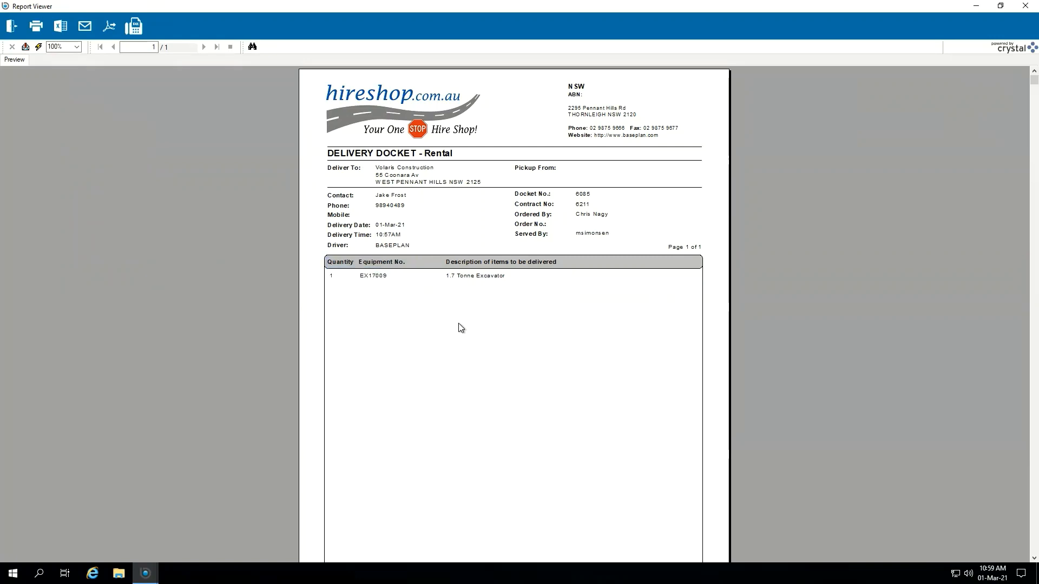
Review the generated delivery docket and return docket in the report viewer
left_click(14, 29)
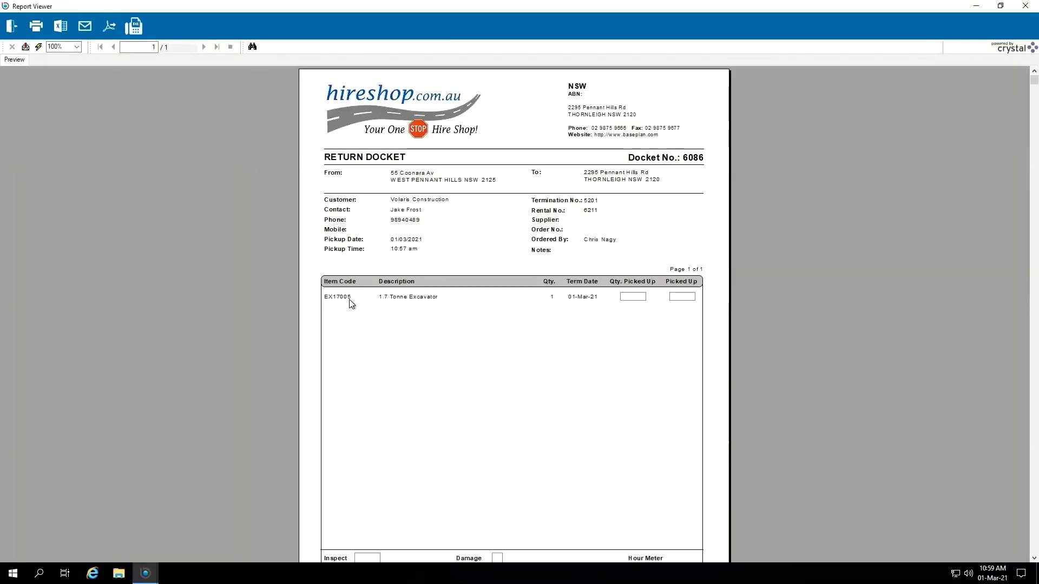
scroll(471, 319, "down", 3)
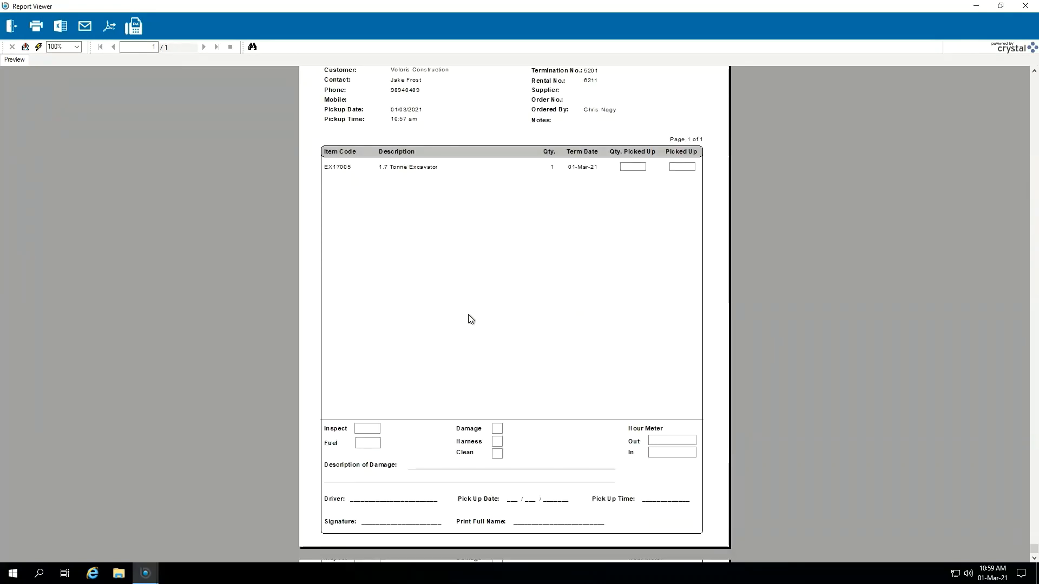
scroll(433, 313, "up", 3)
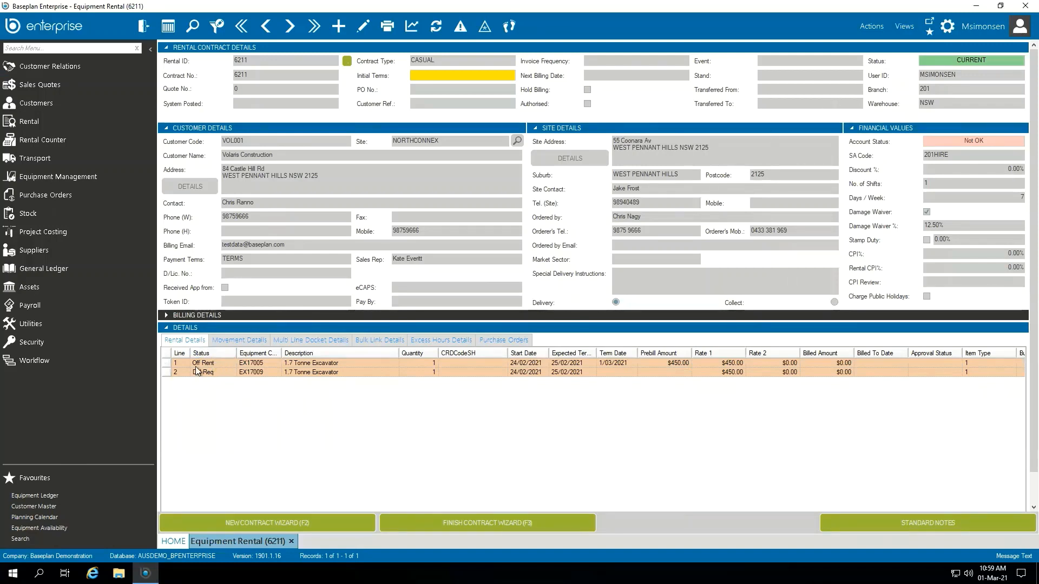
Inspect the contract's rental lines and the movement details for the new delivery and pick-up dockets
left_click(167, 365)
left_click(242, 342)
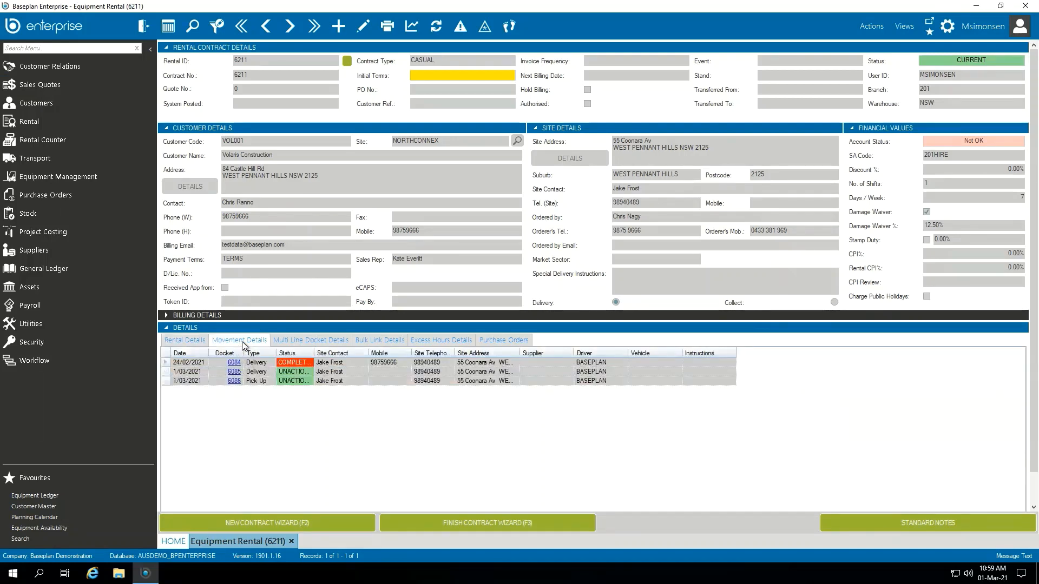
left_click(177, 362)
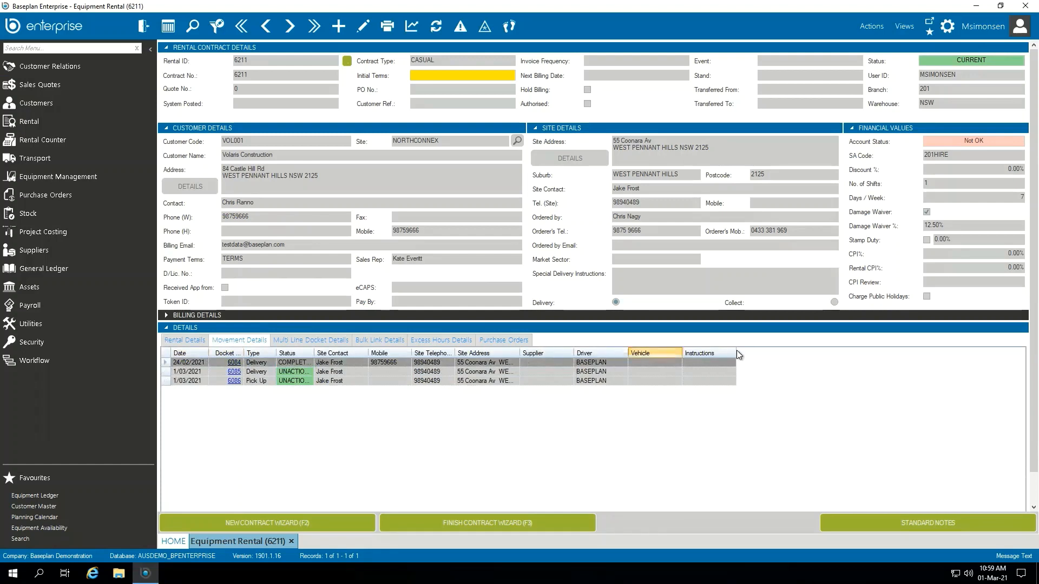
left_click(394, 364)
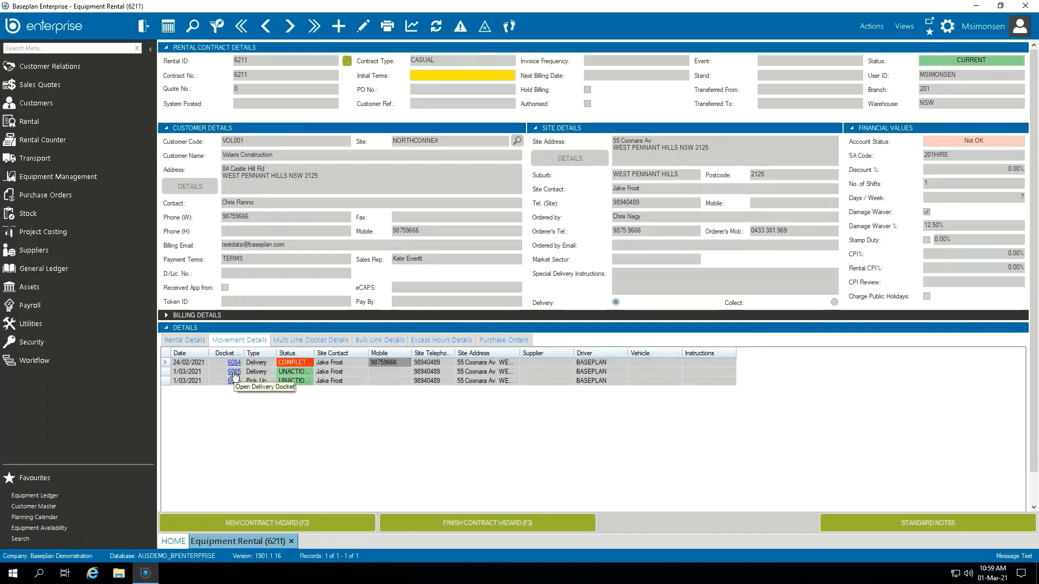
Open Transport Allocation to view the in-progress swap jobs, then go back to the equipment rental contract
left_click(69, 158)
left_click(41, 175)
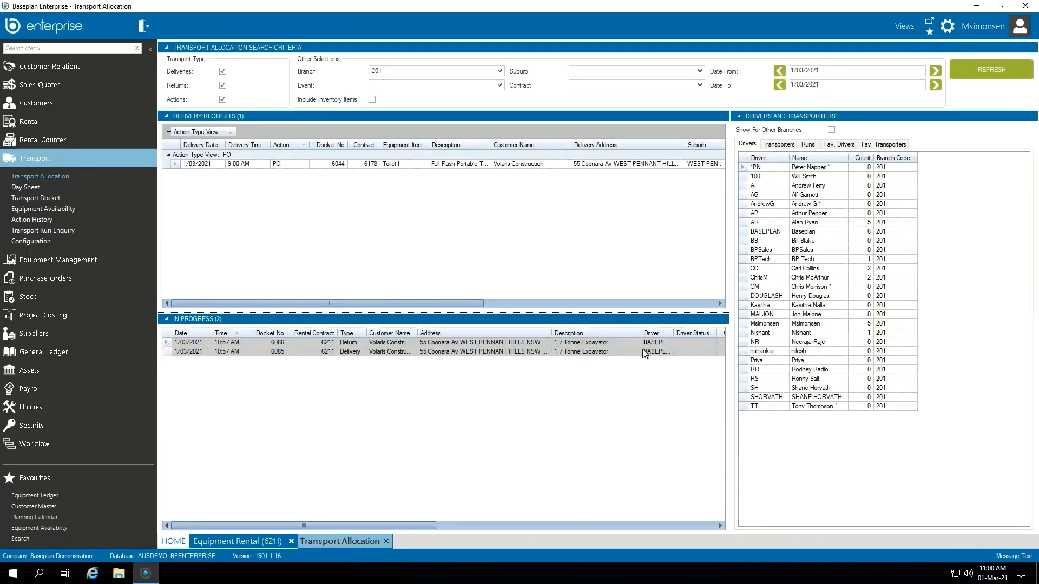
left_click_drag(675, 336, 699, 332)
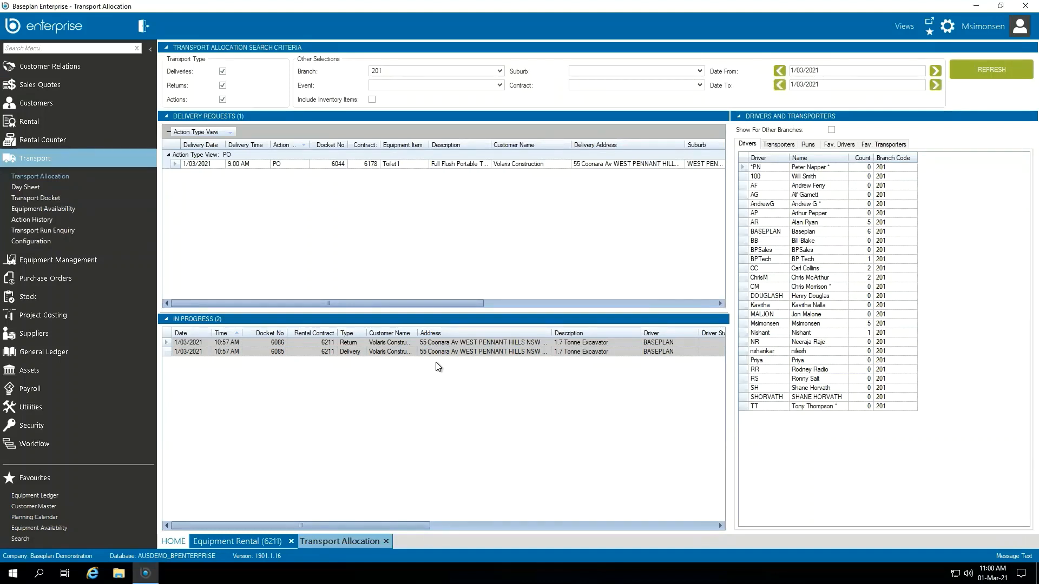
left_click(236, 541)
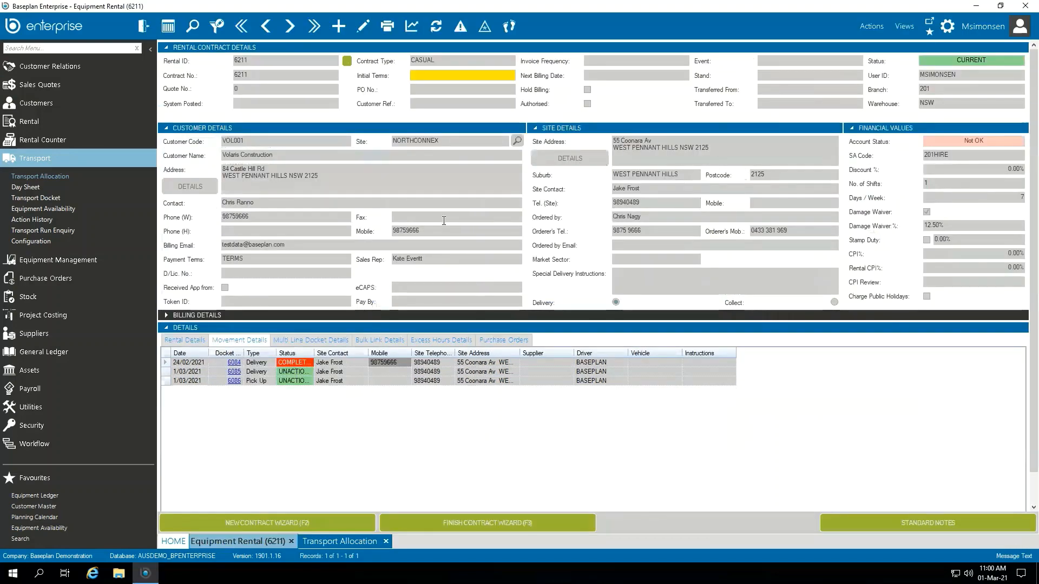